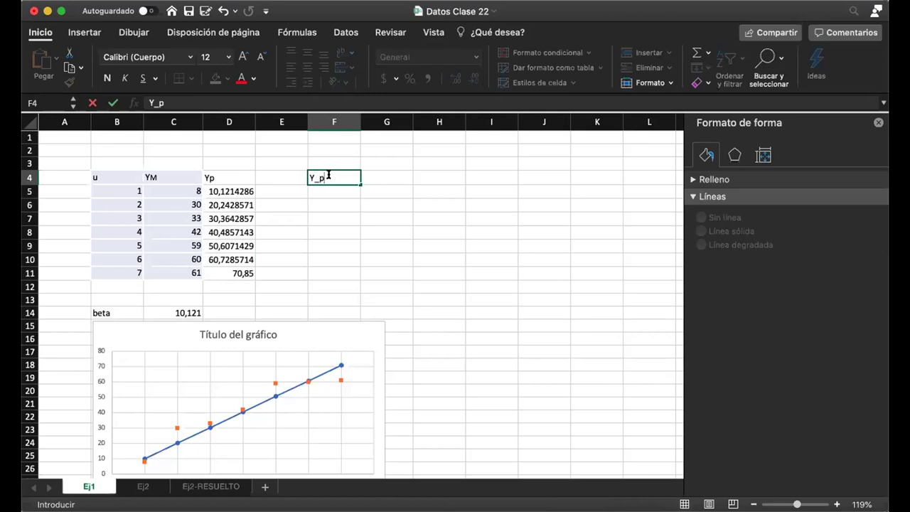
Label cell E3 as beta, above and beside the Y_p heading, and fill the neighbouring cell F3 yellow
key(Up)
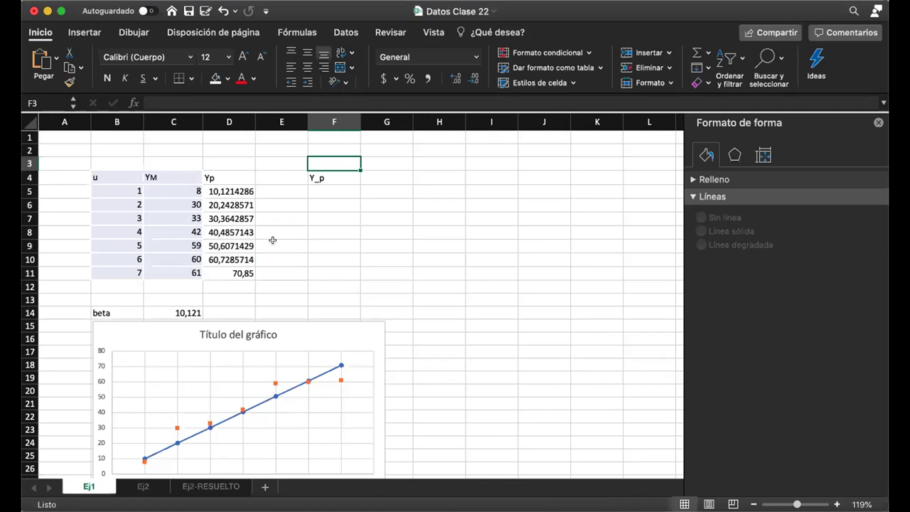
key(Left)
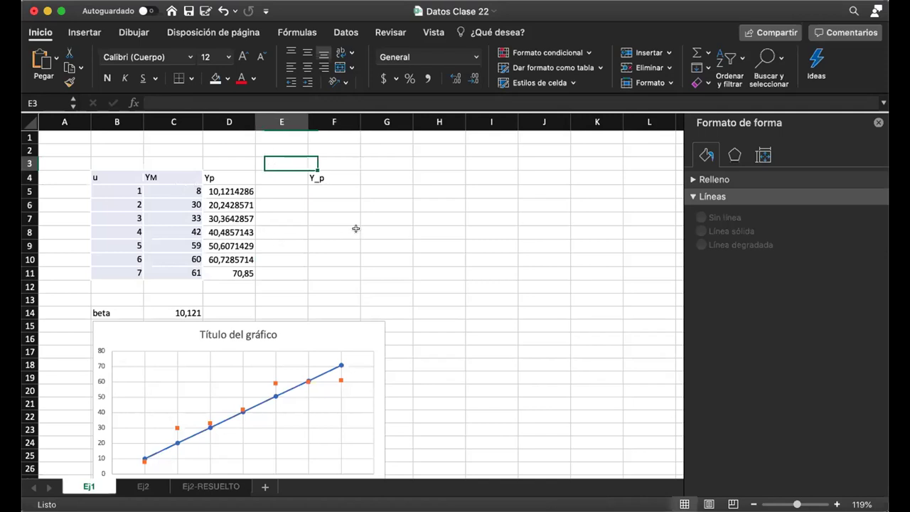
text(b)
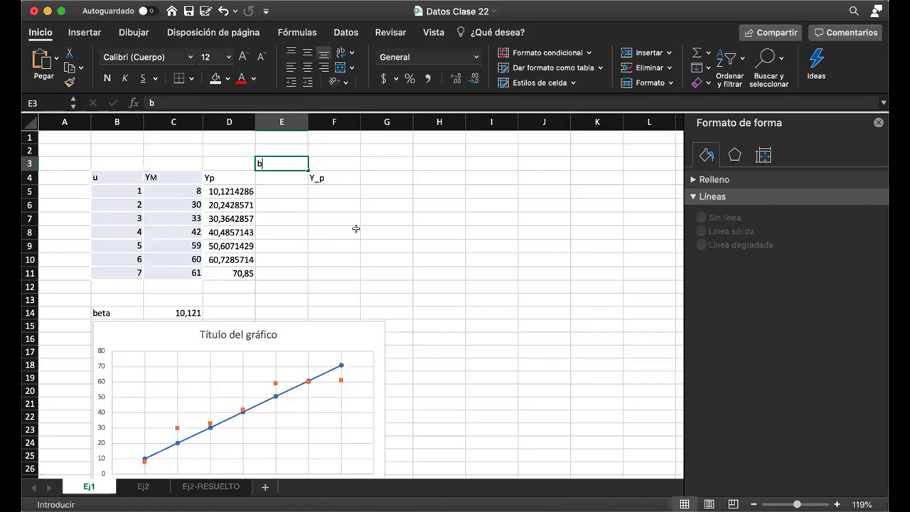
text(eta)
key(Tab)
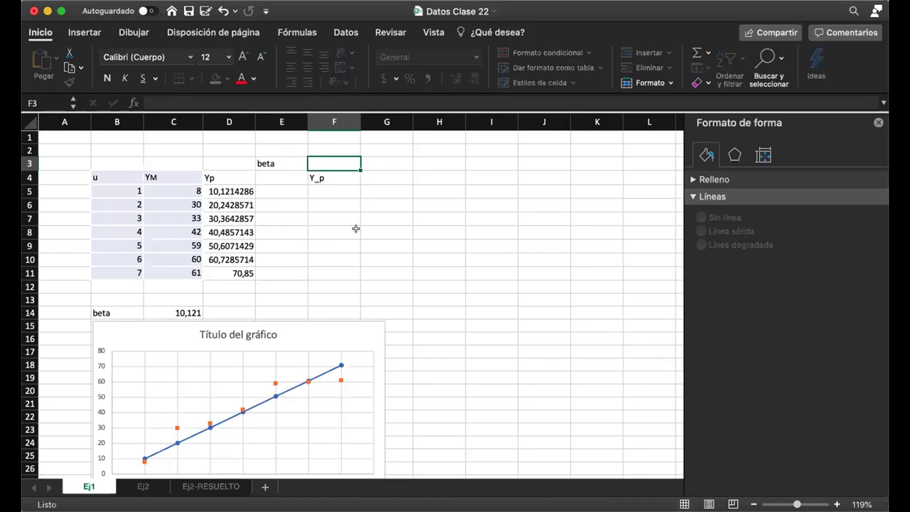
key(Left)
key(Right)
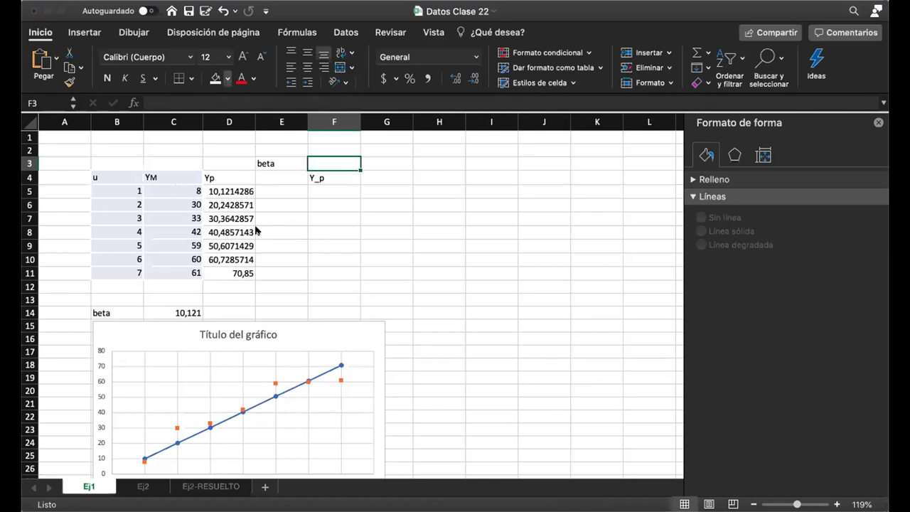
Enter the formula =B5*$F$3 in cell F5 to calculate the first Y_p value
click(338, 188)
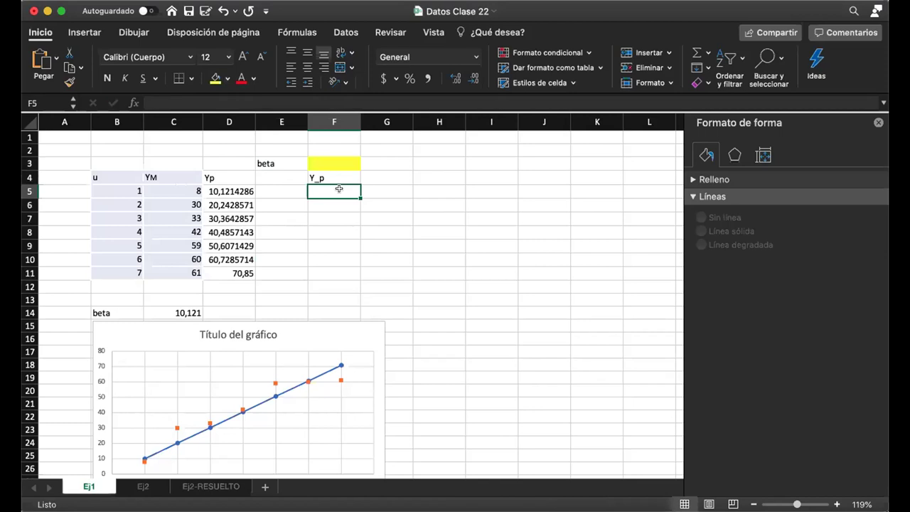
text(=)
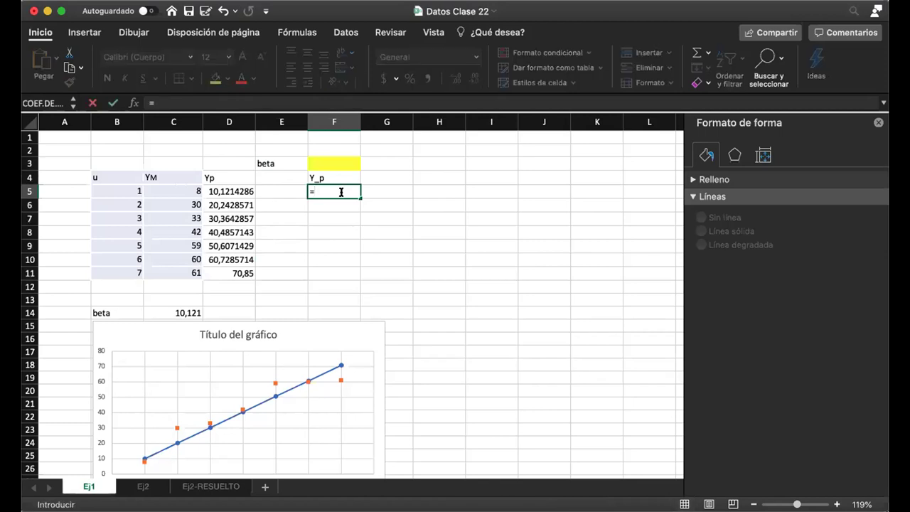
key(Left)
key(Left)
key(Left)
key(Left)
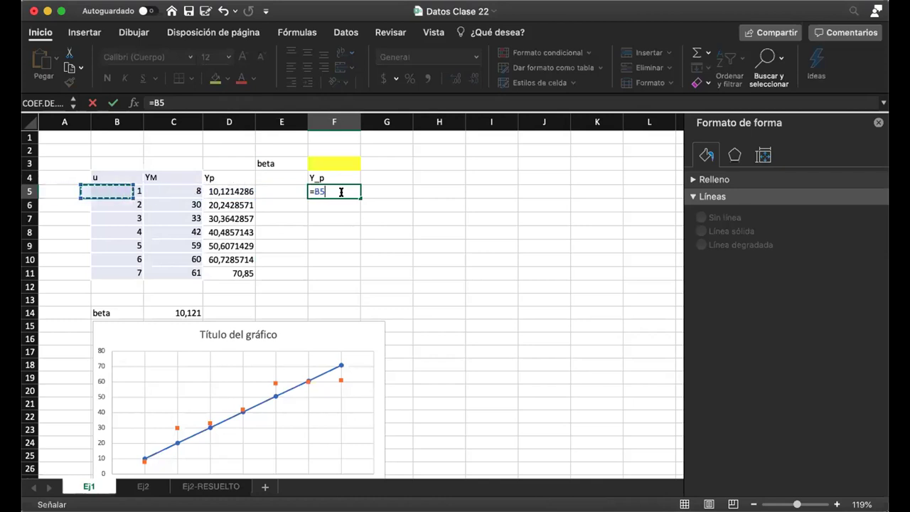
text(*)
key(Up)
key(Up)
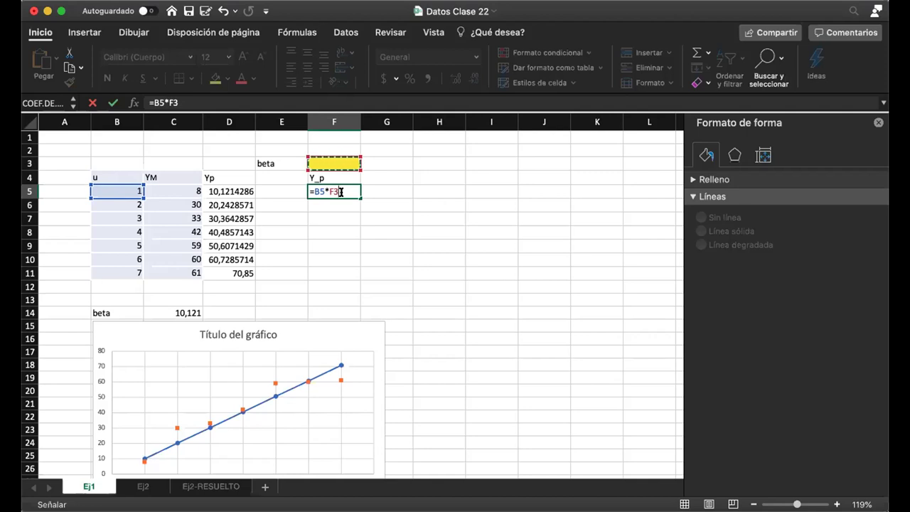
key(F4)
key(Return)
Copy the Y_p formula from F5 down to F11 and set beta in F3 to 1
click(348, 191)
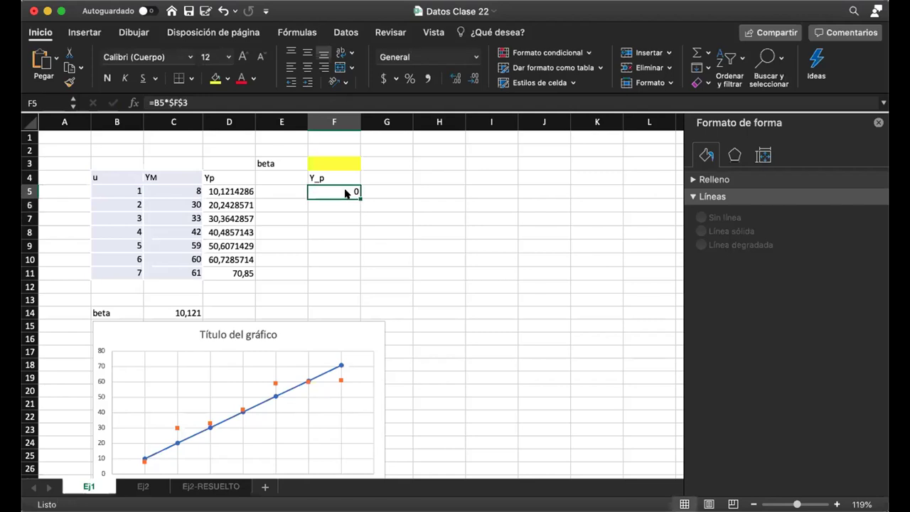
drag(356, 191, 357, 273)
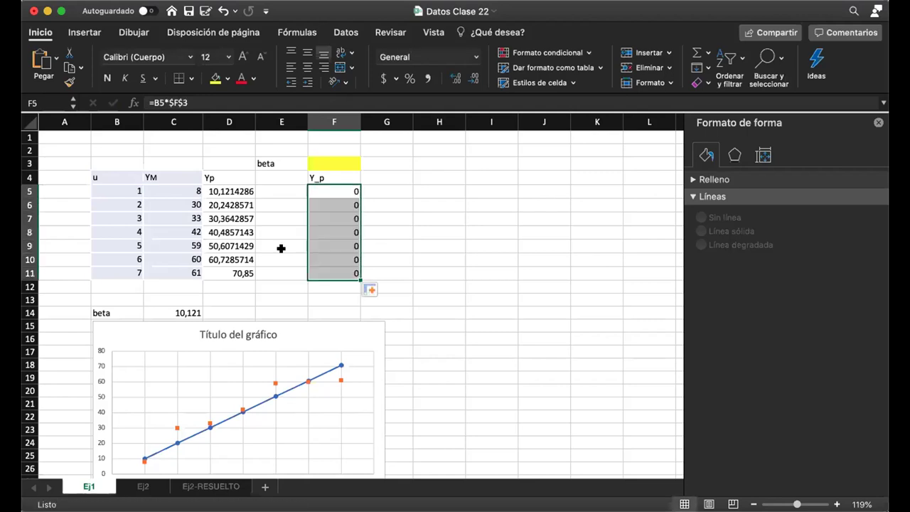
click(337, 162)
text(1)
key(Return)
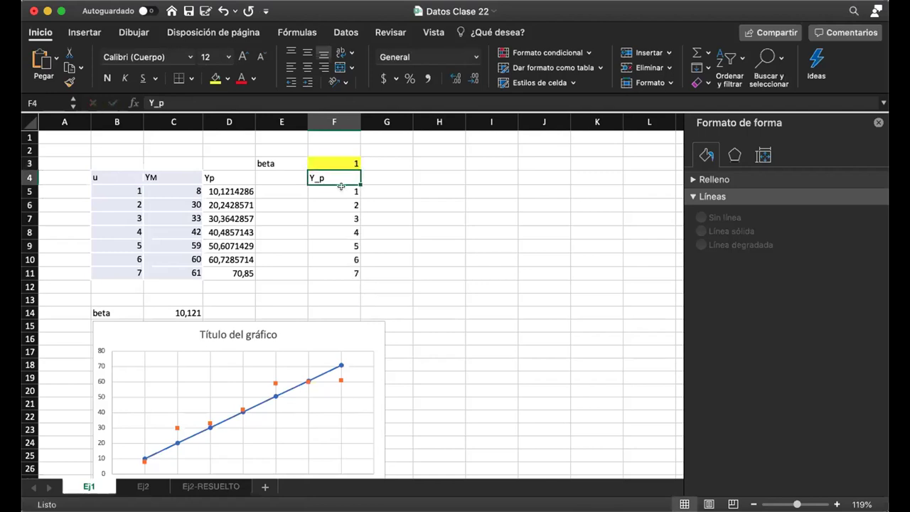
Enter the heading e in cell G4, next to the Y_p heading
click(381, 175)
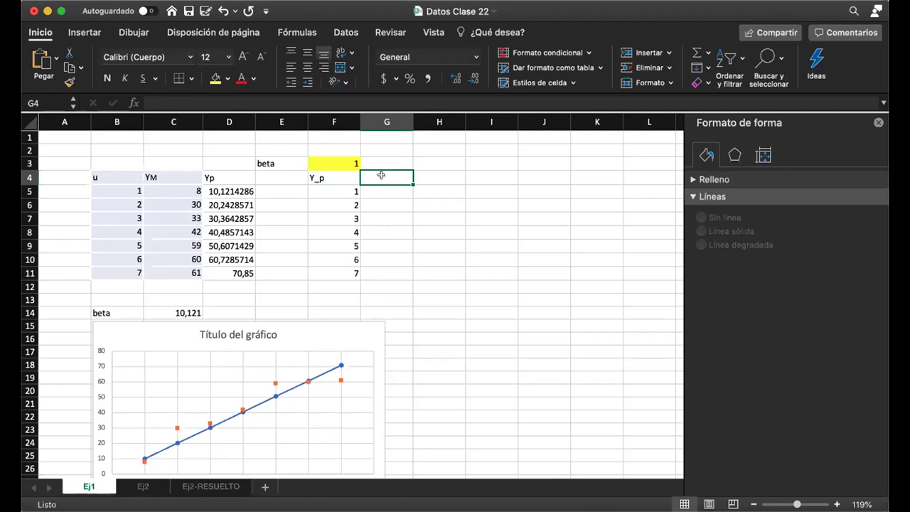
text(e)
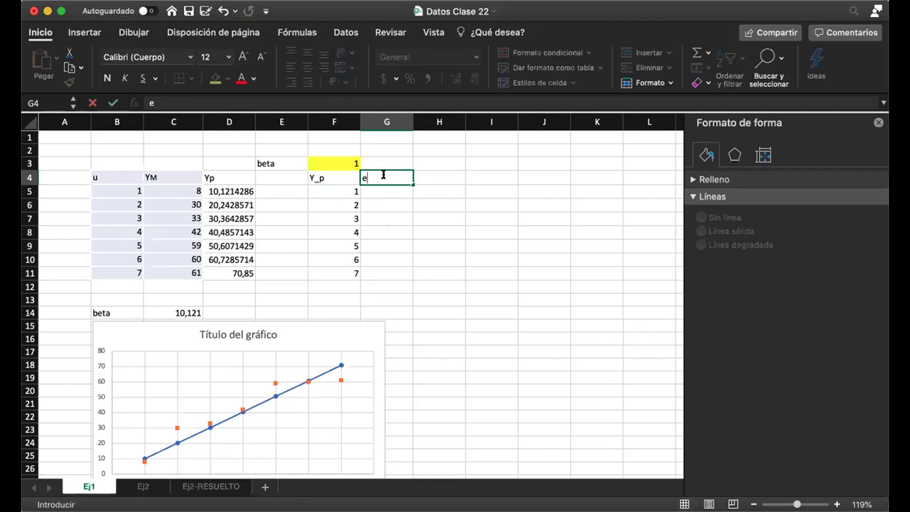
key(Return)
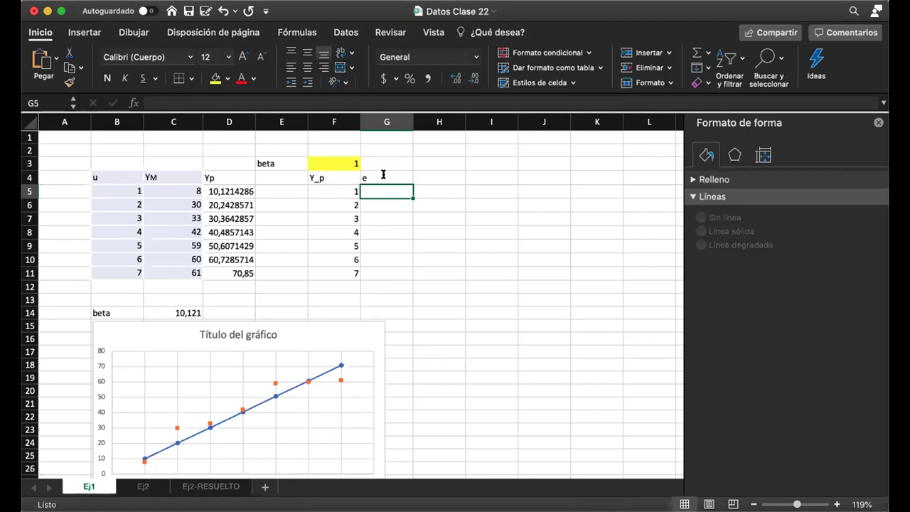
Calculate the errors by entering =C5-F5 in G5 and copying the formula down to G11
text(=)
key(Left)
key(Left)
key(Left)
key(Left)
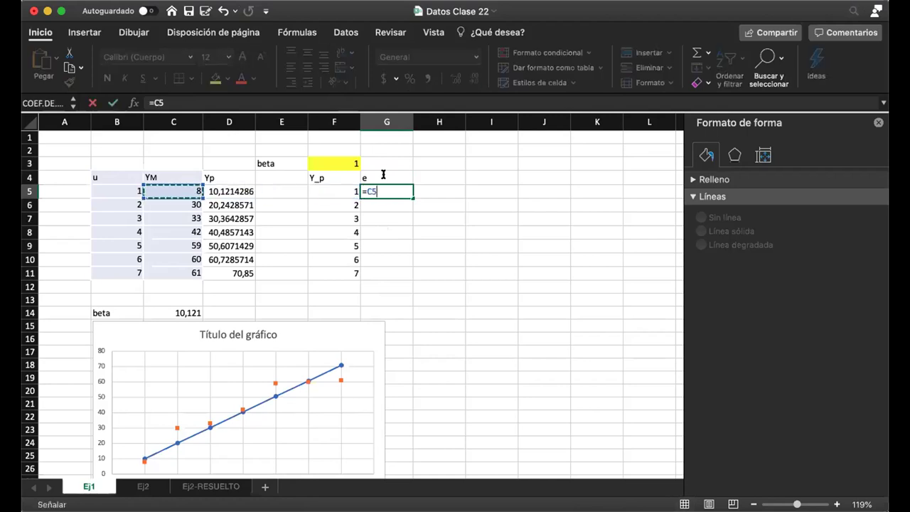
text(-)
key(Left)
key(Return)
click(388, 189)
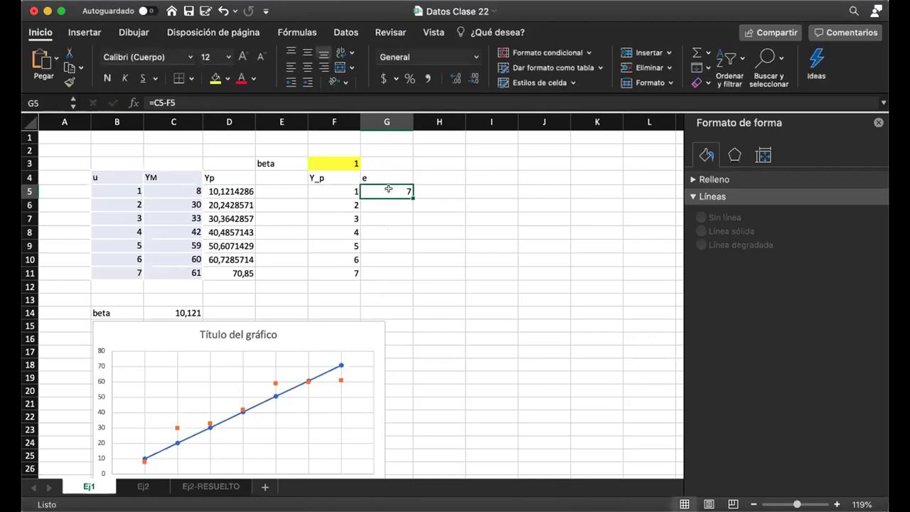
drag(412, 198, 407, 273)
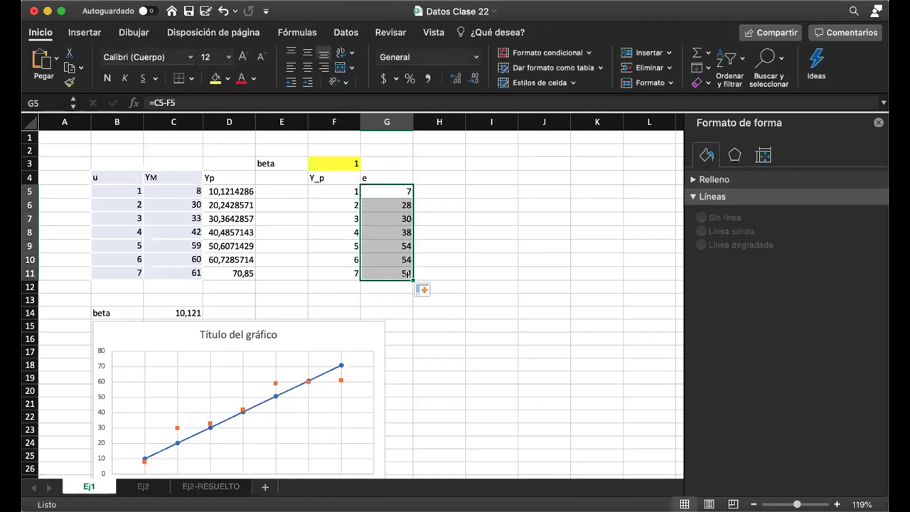
Enter the label SSR in cell F12, below the Y_p column
click(434, 188)
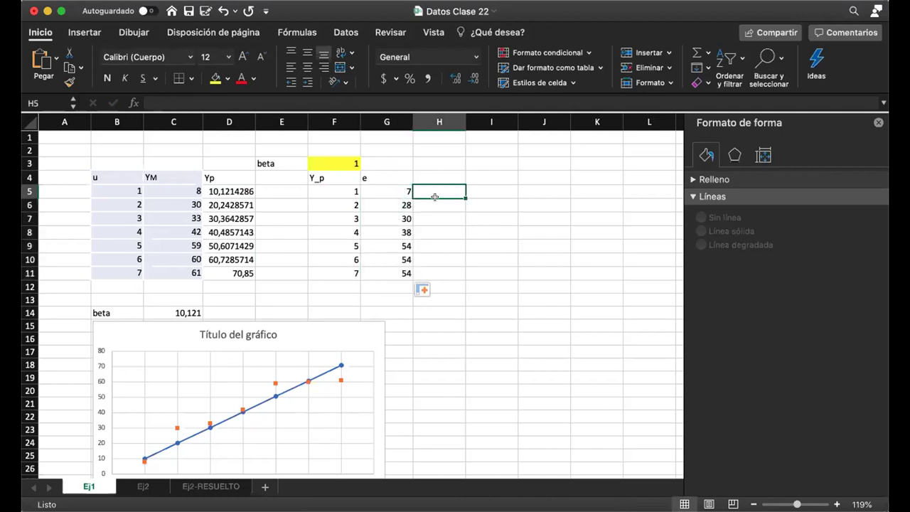
click(378, 281)
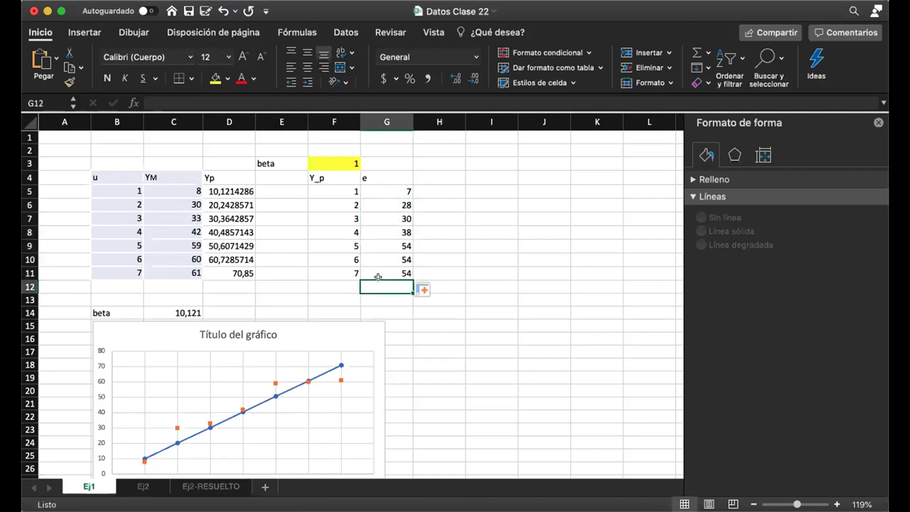
key(Left)
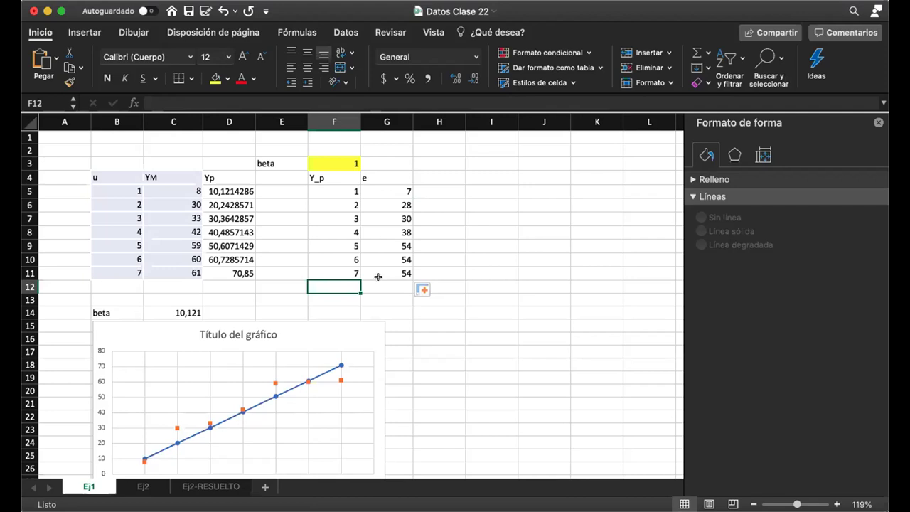
text(SSR)
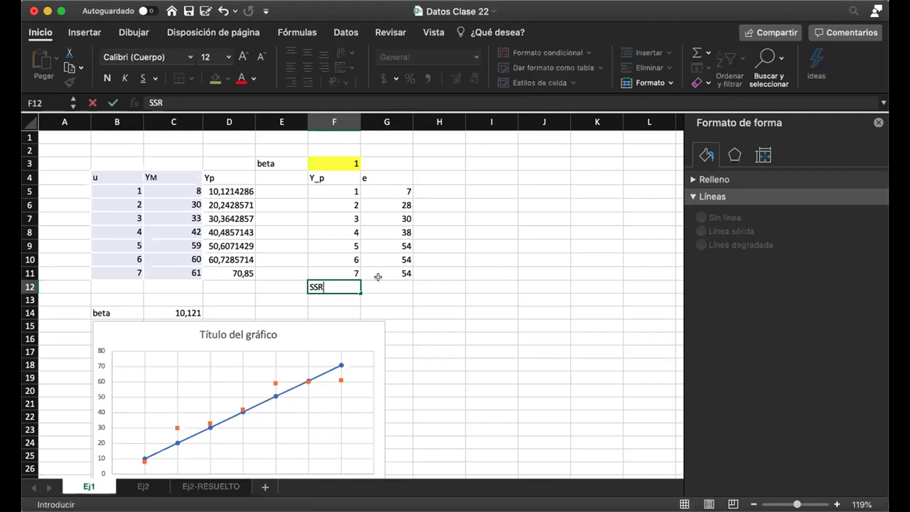
key(Tab)
Enter =SUMA.CUADRADOS(G5:G11) in cell G12 and fill the cell yellow
text(=)
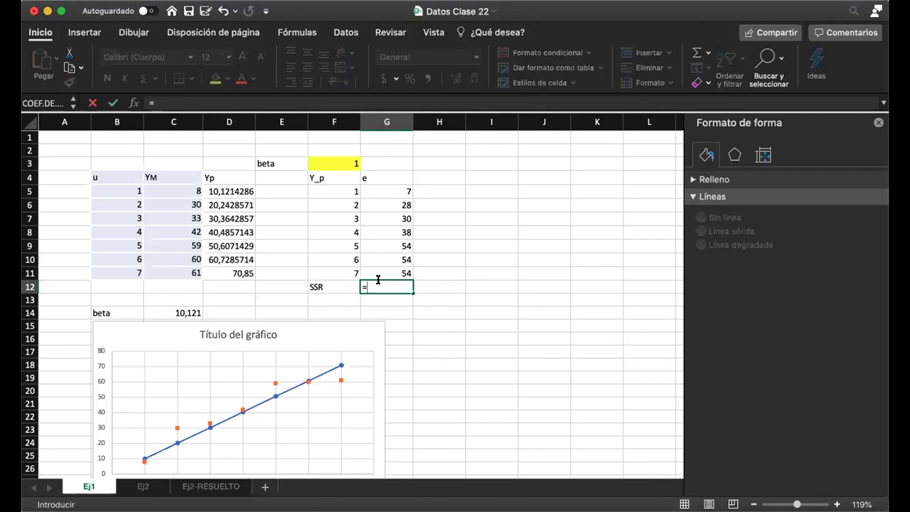
text(sum)
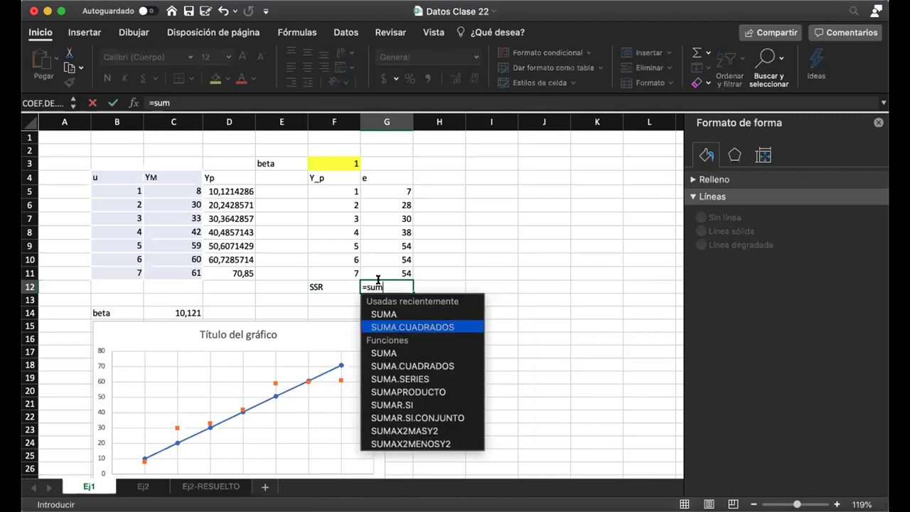
key(Tab)
key(Up)
key(shift+Up)
key(shift+Up)
key(shift+Up)
key(shift+Up)
key(shift+Up)
key(shift+Up)
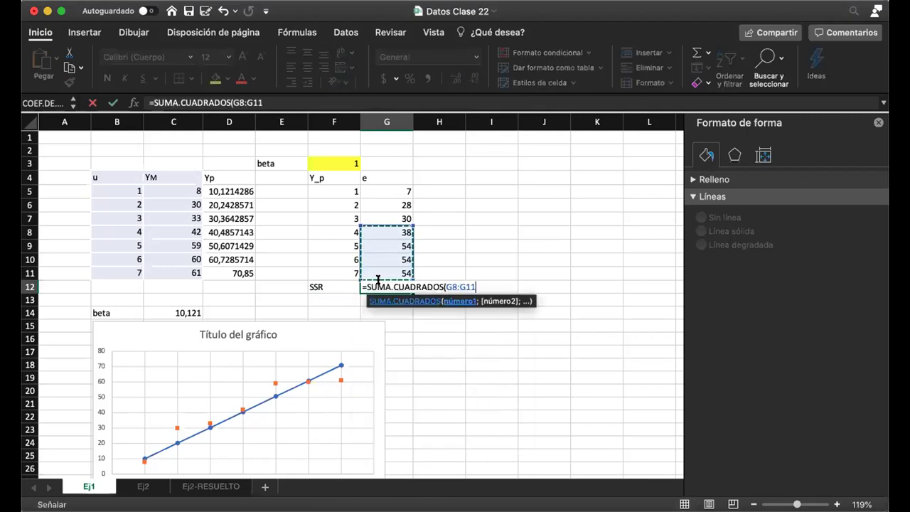
text())
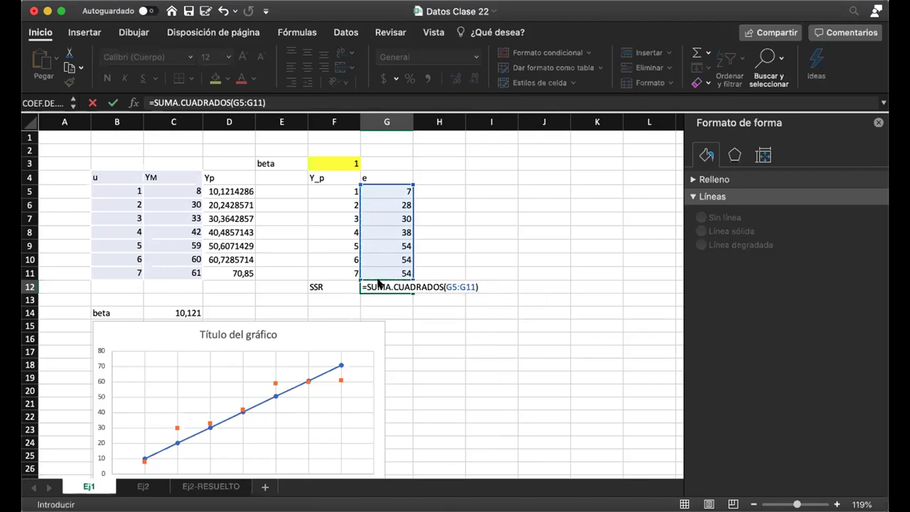
key(Return)
click(395, 284)
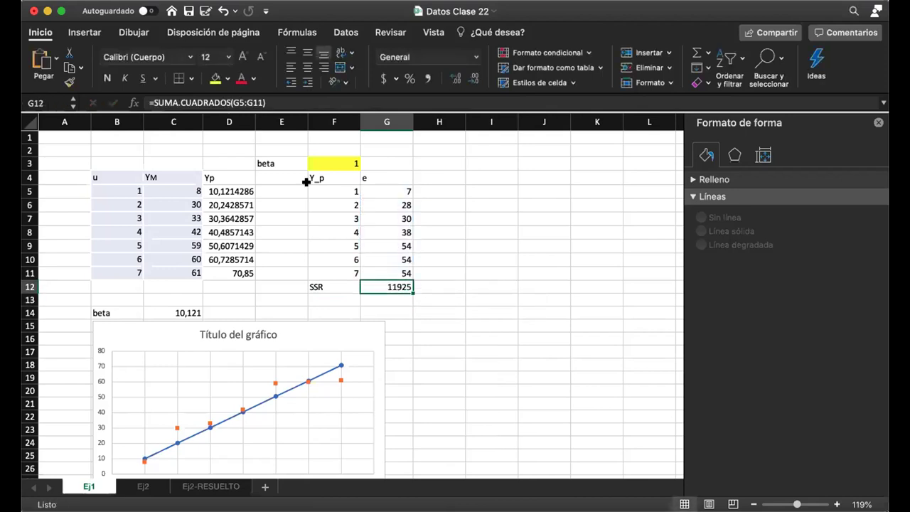
click(215, 78)
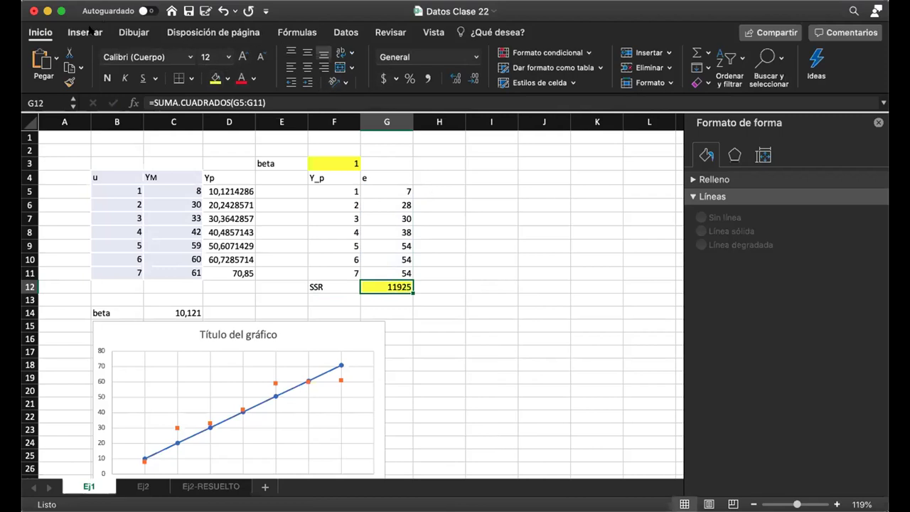
Draw connected arrows from the beta cell F3 to the Y_p column, across to the e column, and down to the SSR cell G12
click(90, 32)
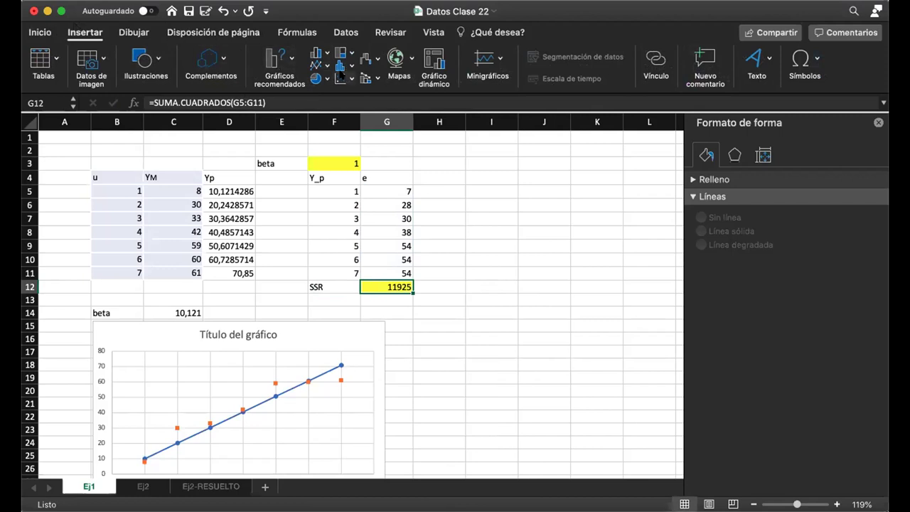
click(156, 57)
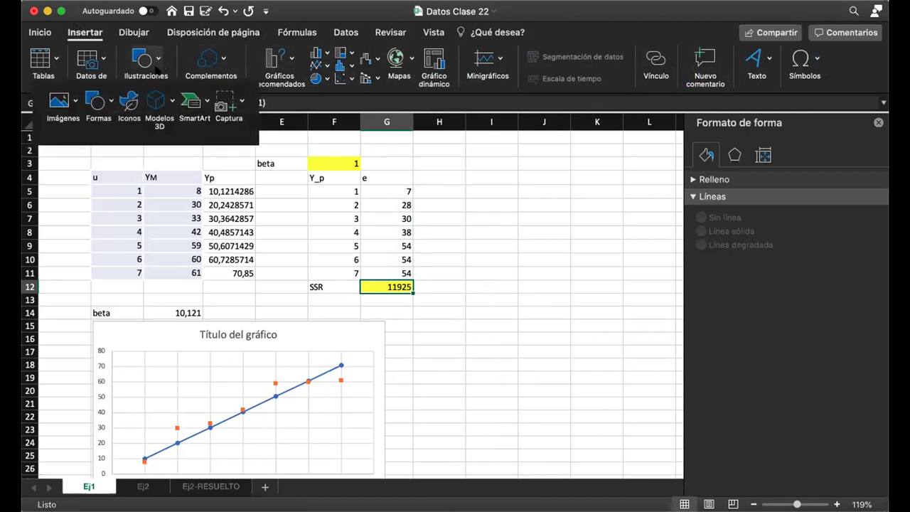
click(104, 110)
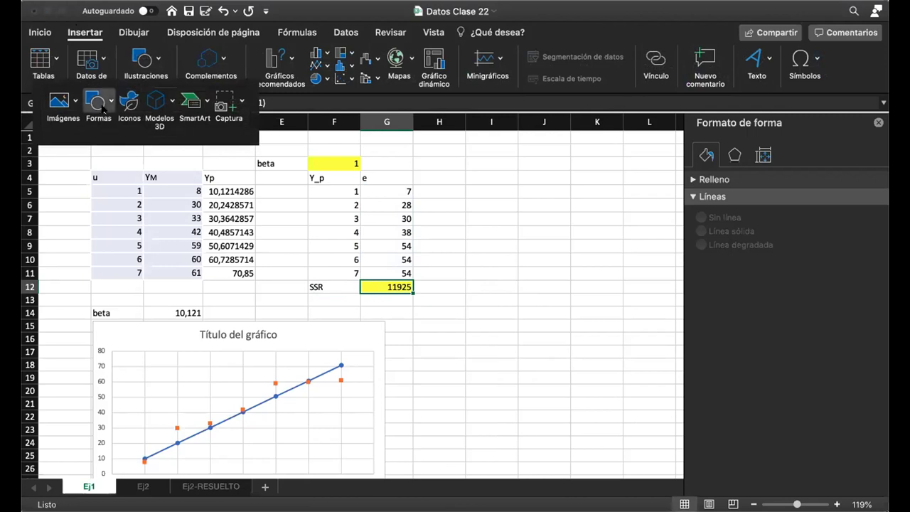
click(138, 140)
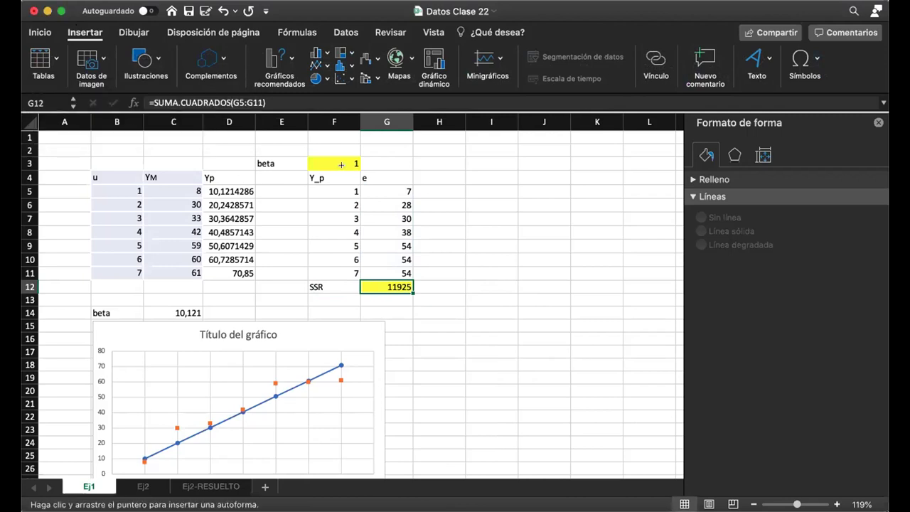
drag(342, 165, 387, 282)
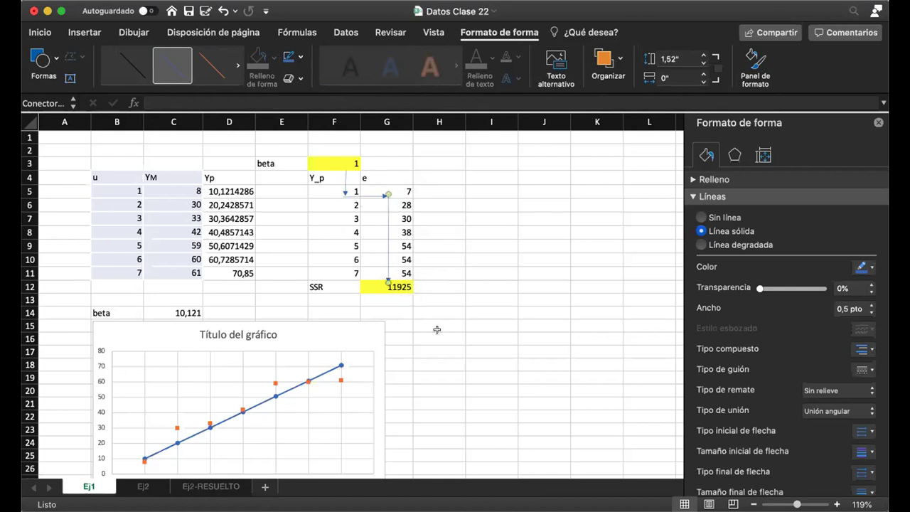
click(437, 334)
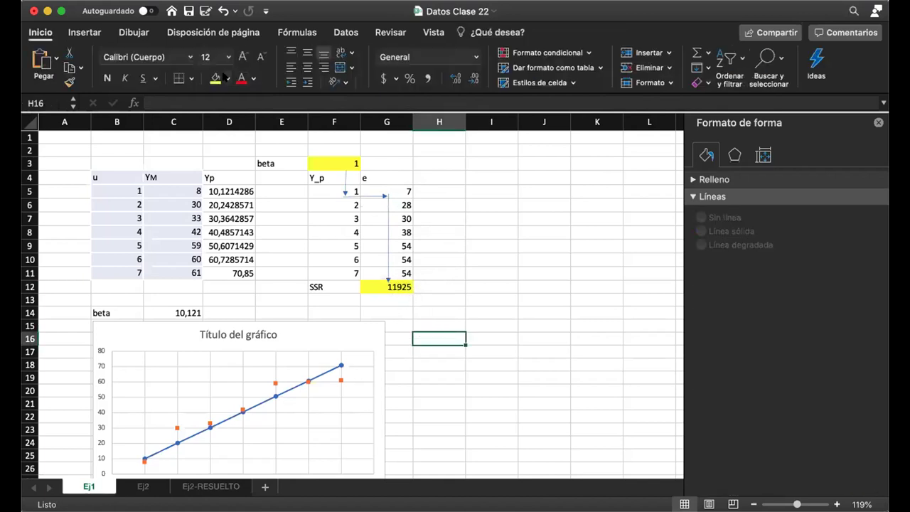
Add a horizontal arrow running from the SSR cell G12 across row 12 to column J
click(83, 33)
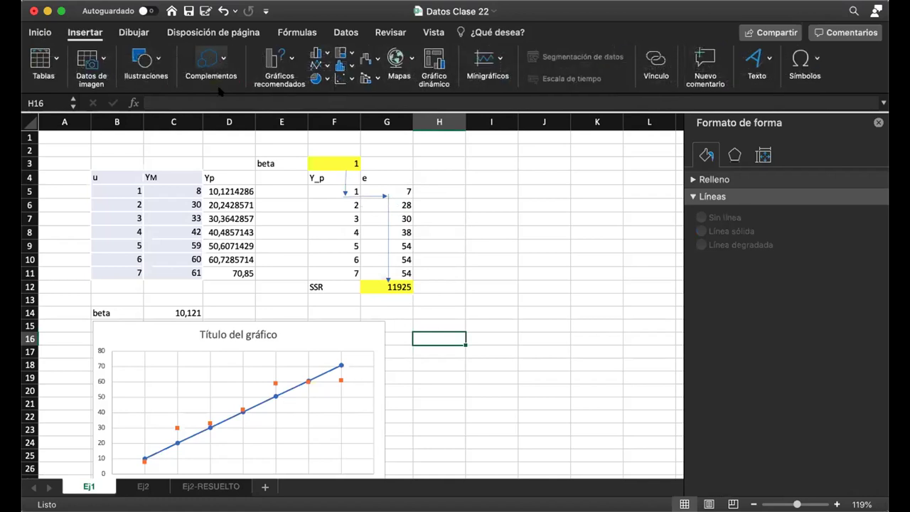
click(509, 329)
key(ctrl+v)
drag(478, 328, 532, 285)
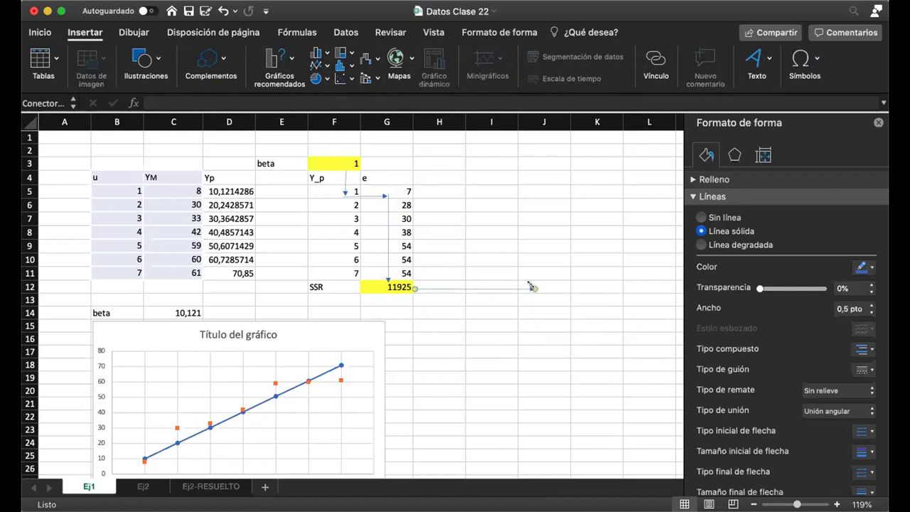
Draw a rectangle about 1.27" high and 1.4" wide at the end of the SSR arrow and label it SOLVER
click(149, 58)
click(92, 101)
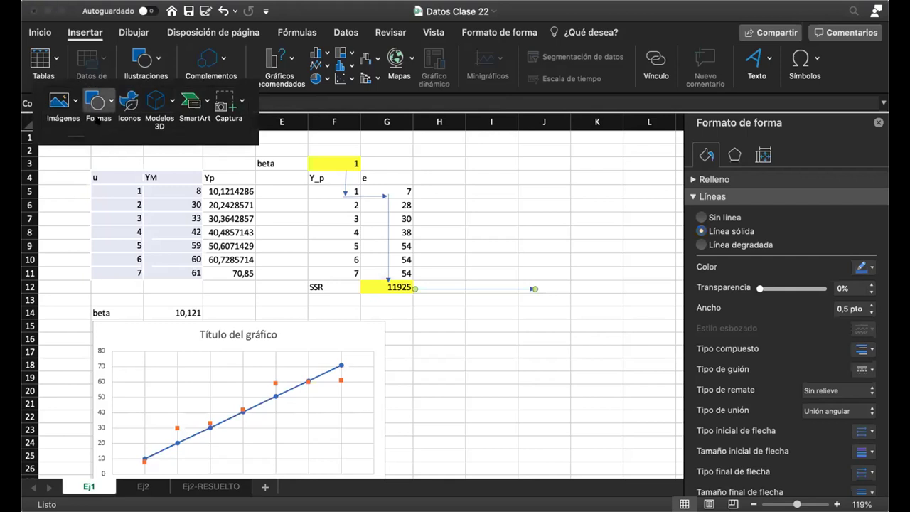
drag(557, 260, 594, 304)
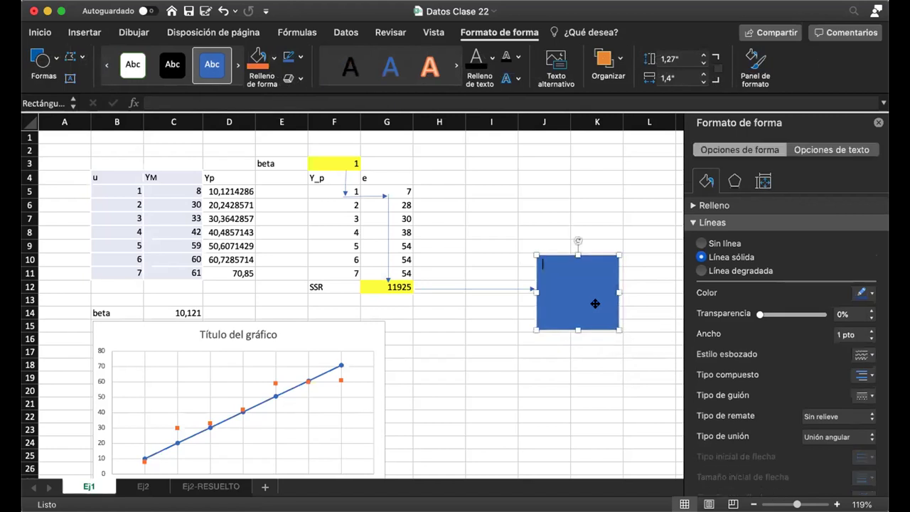
text(SOLVER)
click(596, 204)
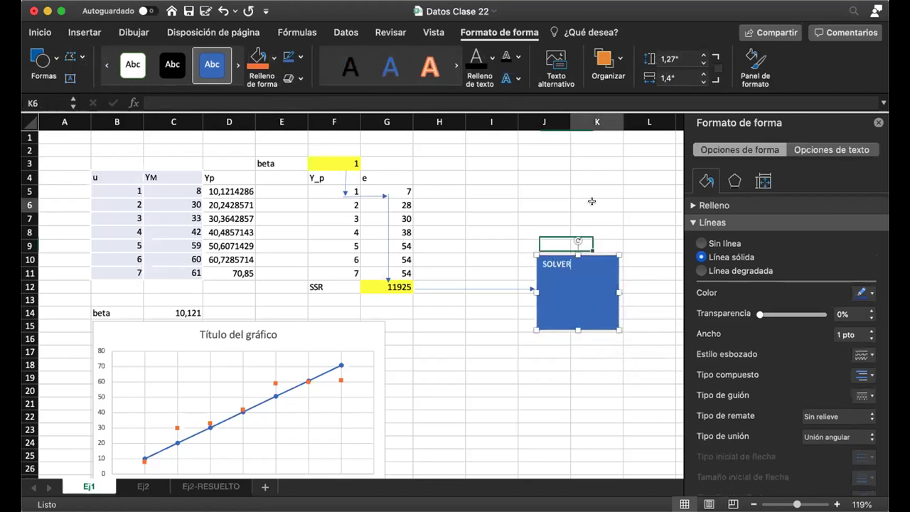
Add a straight arrow from the top of the SOLVER box back to the beta cell F3
click(516, 284)
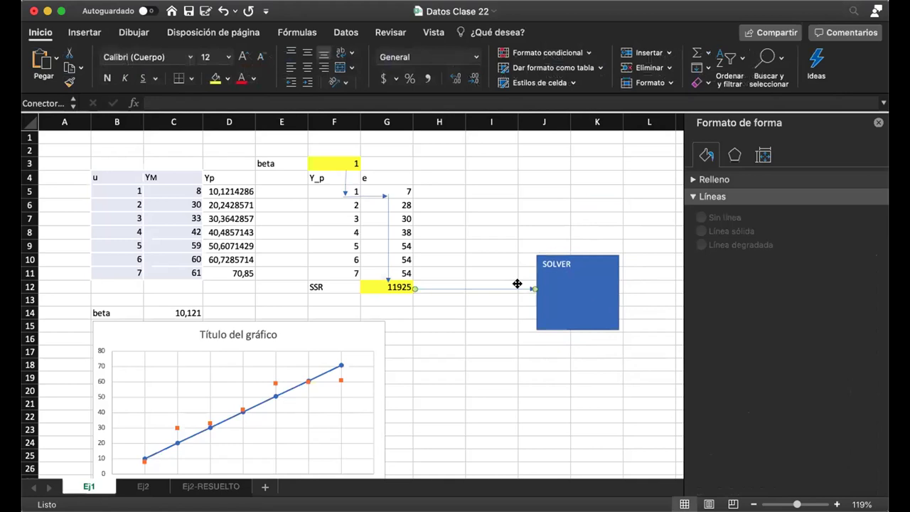
drag(412, 282, 361, 164)
click(476, 156)
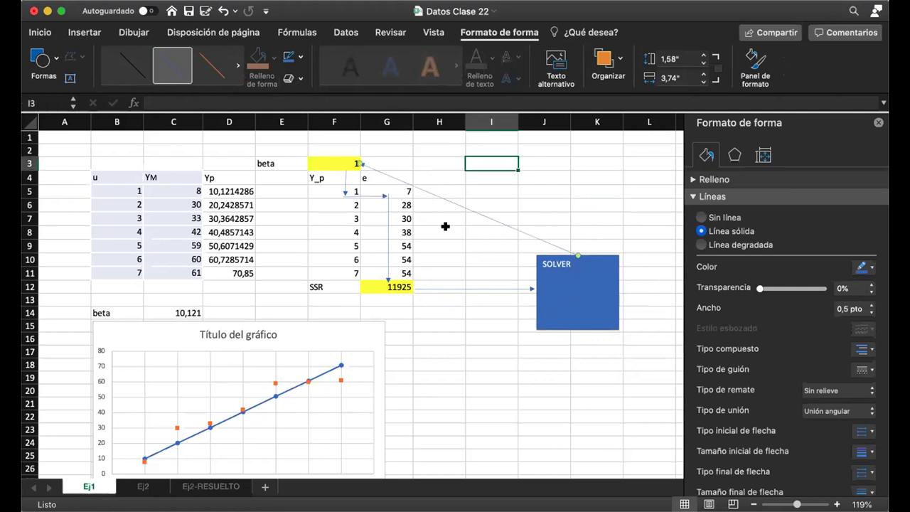
Select all the diagram arrows together and apply a solid blue line style with 1.5 pt width
click(462, 209)
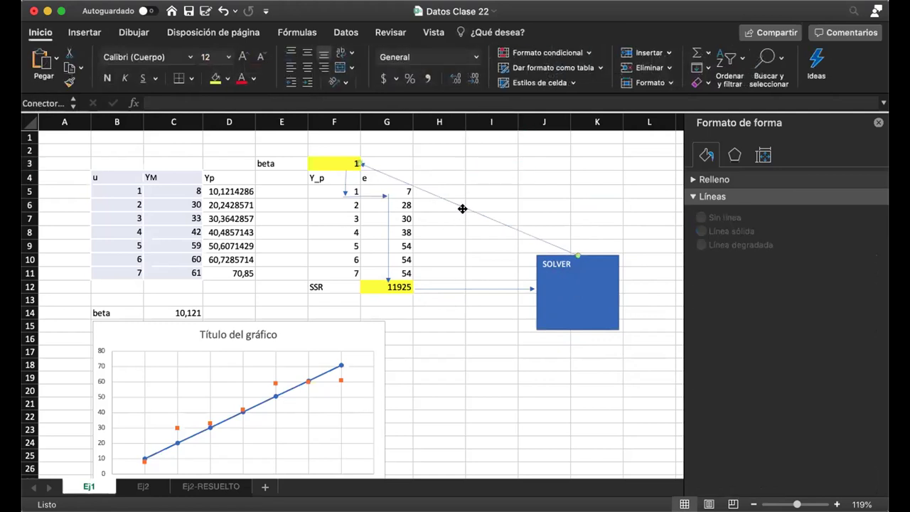
click(344, 192)
shift+click(387, 212)
shift+click(455, 288)
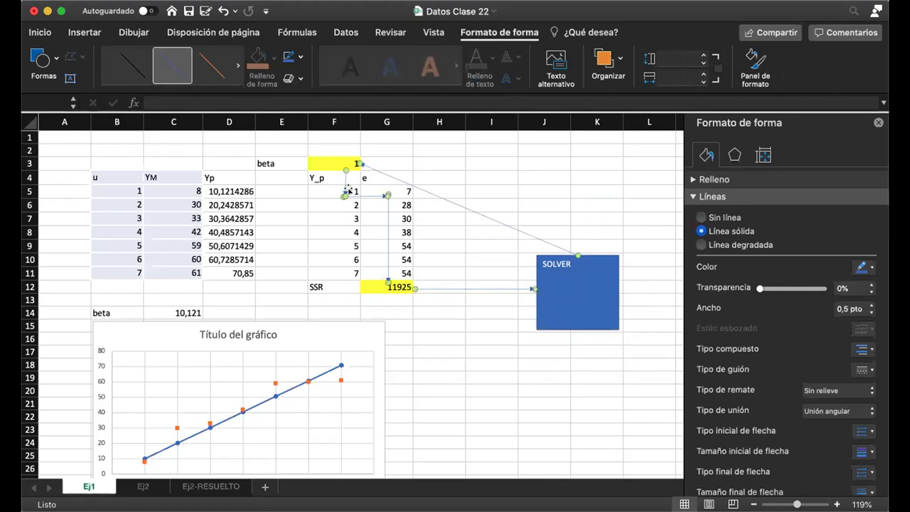
click(173, 89)
click(86, 210)
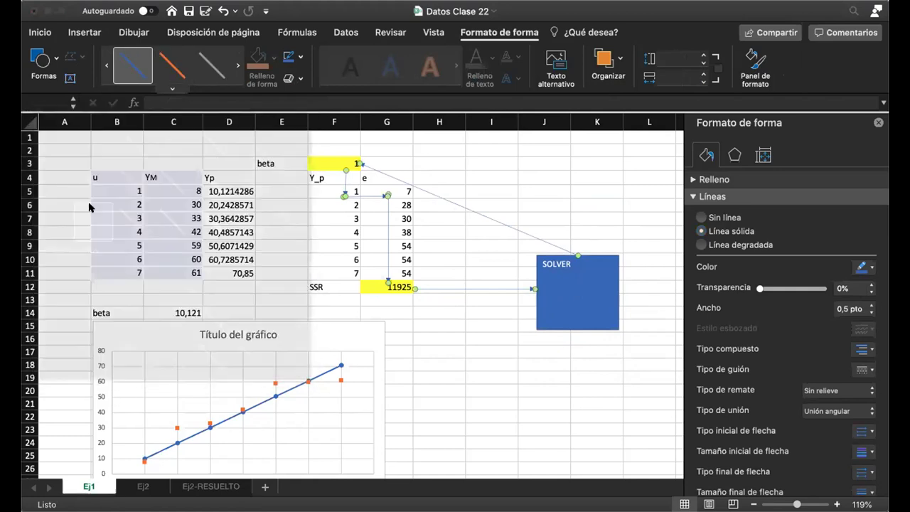
click(525, 189)
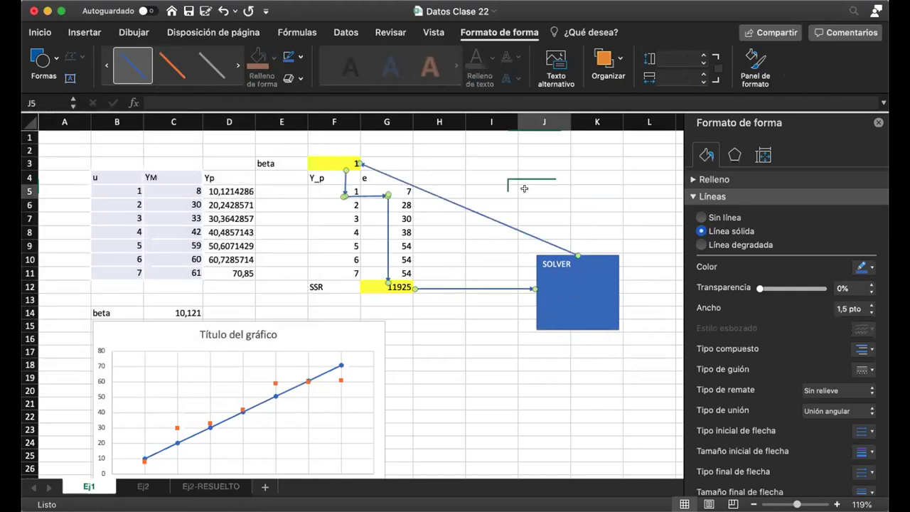
Change the connector between the SOLVER box and the beta cell to an elbow connector
click(455, 242)
click(491, 214)
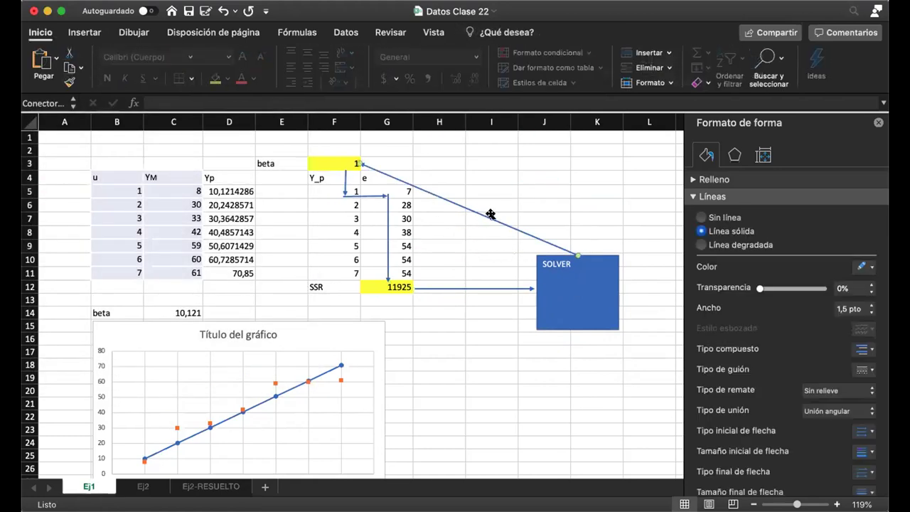
right_click(492, 216)
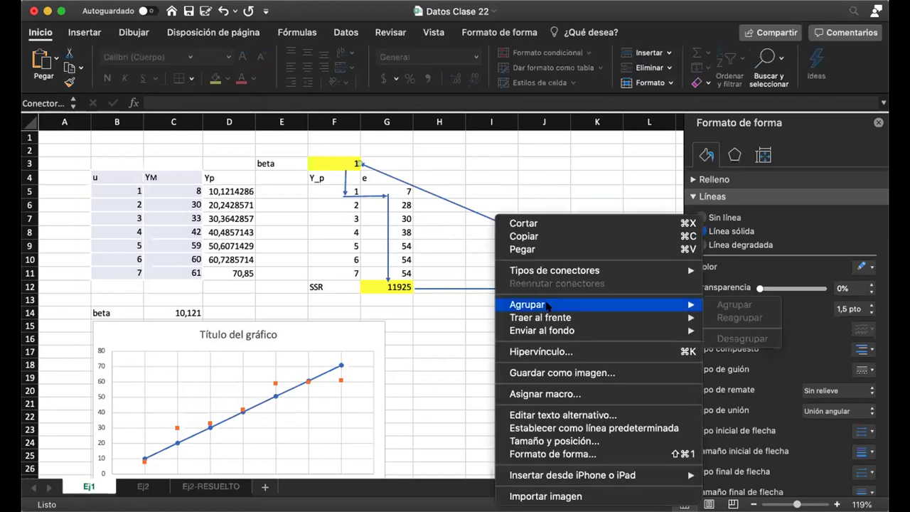
mouse_move(575, 271)
click(732, 283)
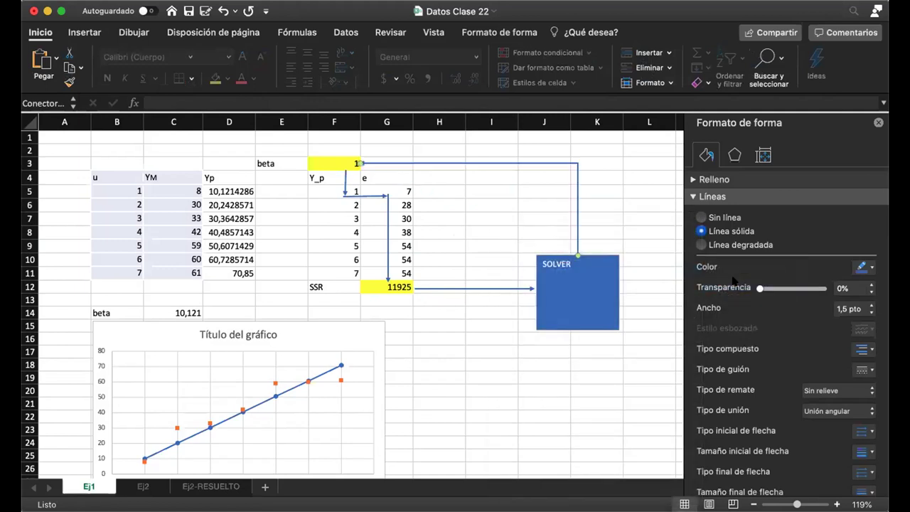
click(645, 215)
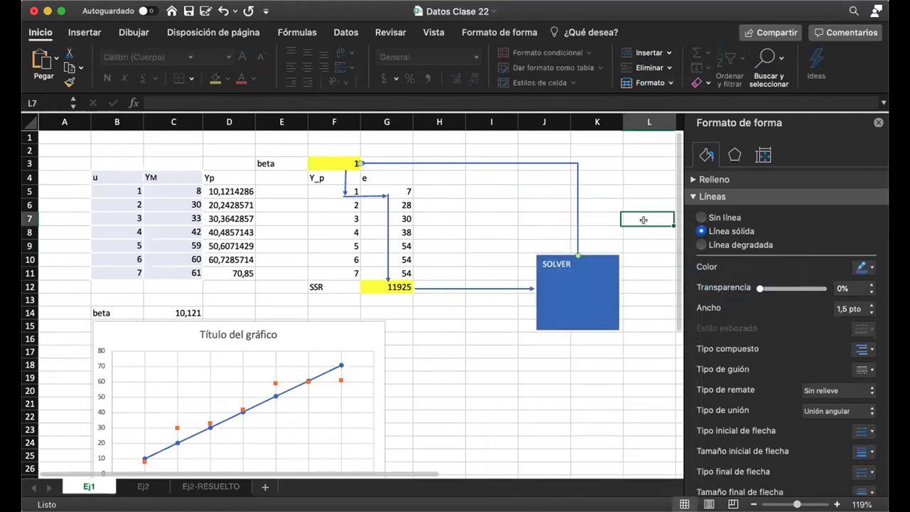
click(515, 359)
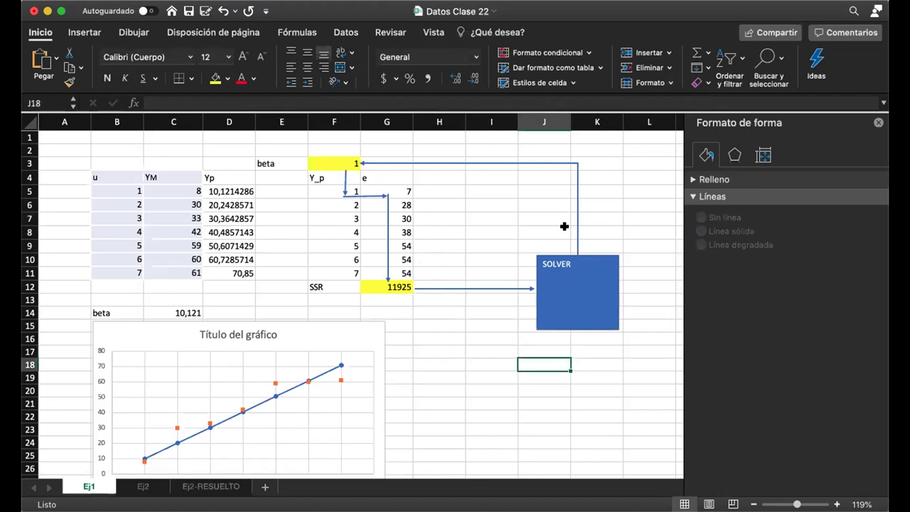
Set up Solver with the SSR cell G12 as the objective and the beta cell F3 as the variable cell
click(334, 32)
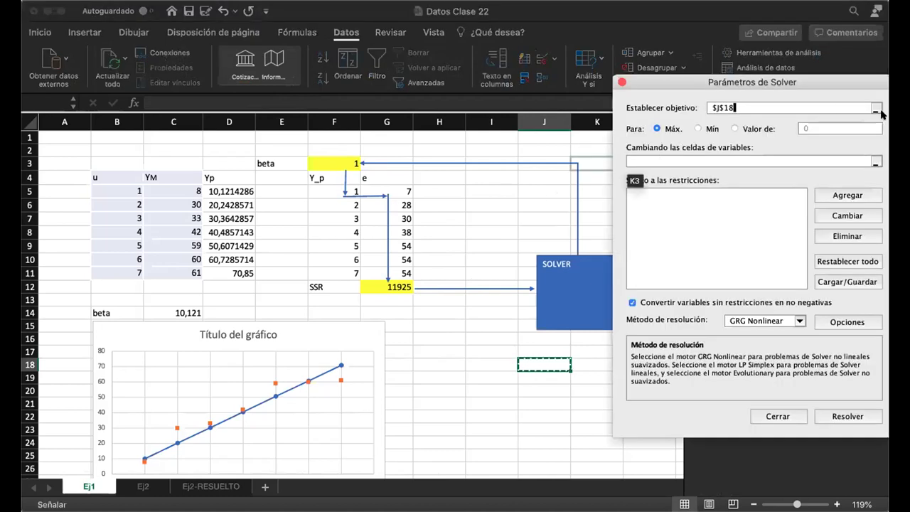
click(879, 110)
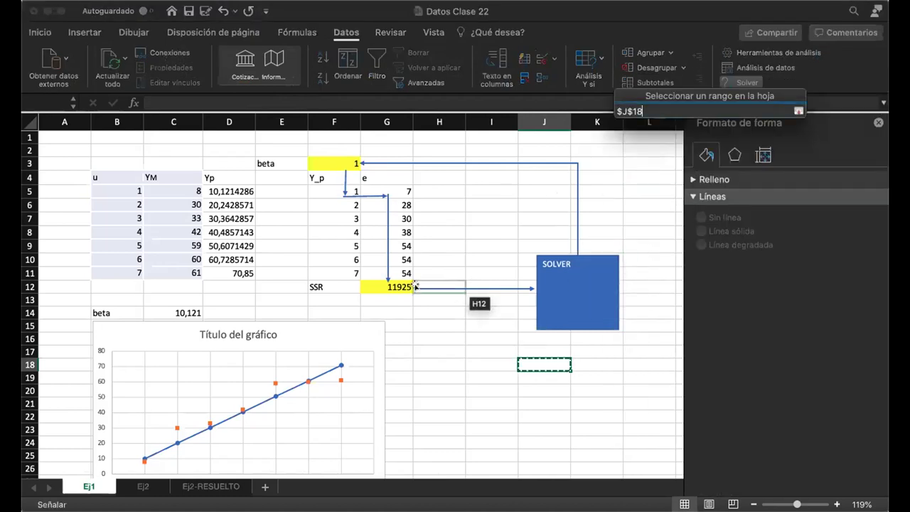
click(372, 286)
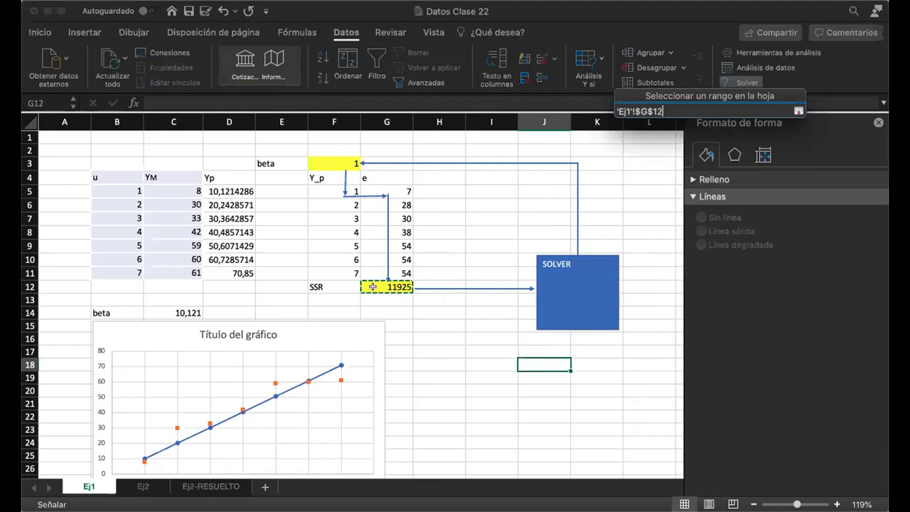
click(798, 110)
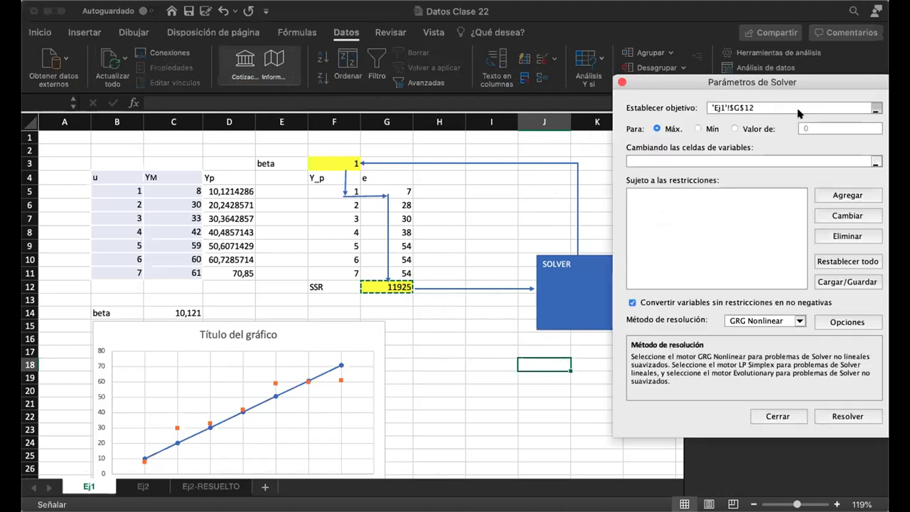
click(877, 163)
click(342, 164)
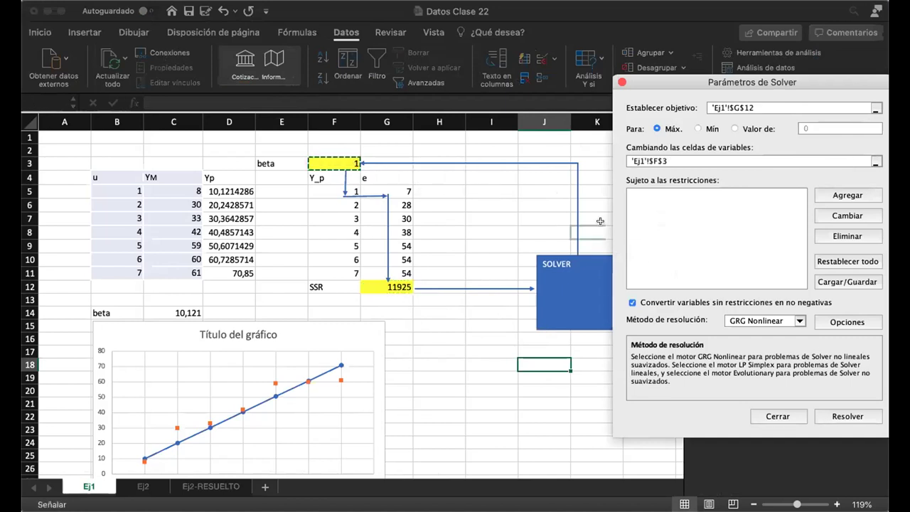
Set Solver to minimise the objective, solve the model and keep the Solver solution
click(699, 129)
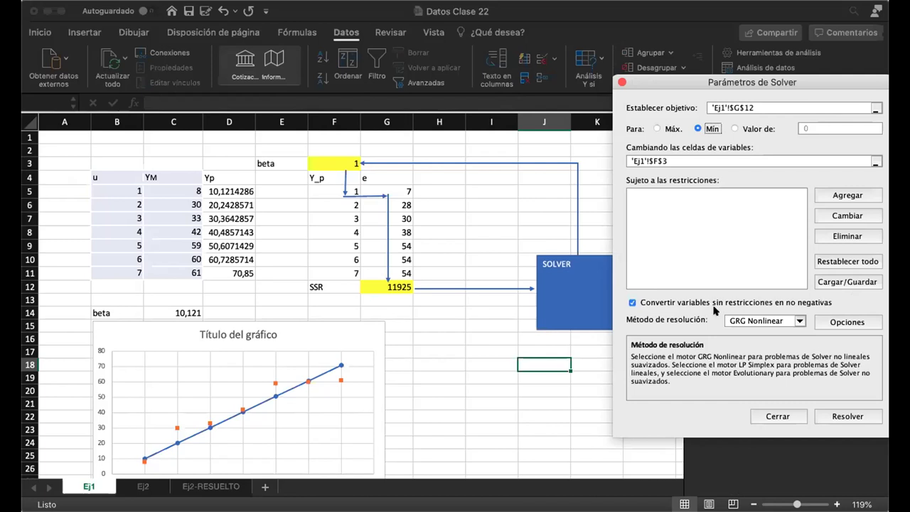
click(631, 303)
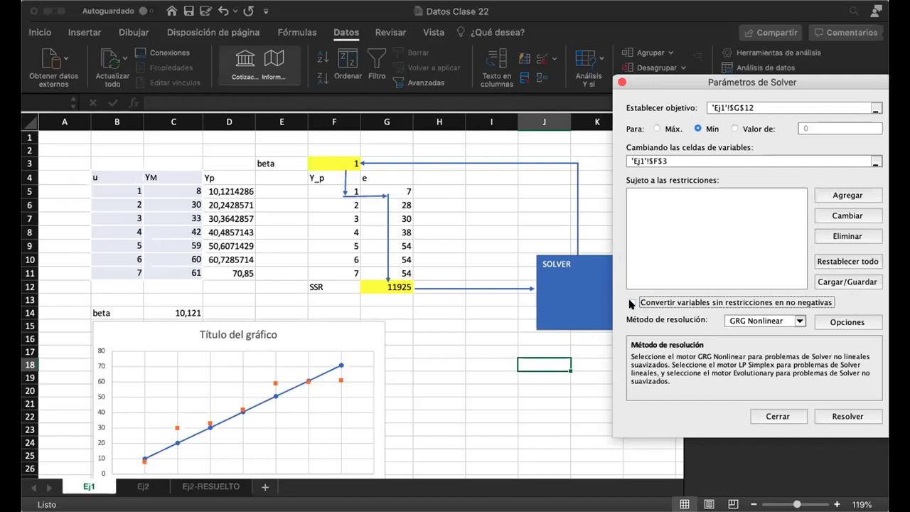
click(631, 302)
click(835, 419)
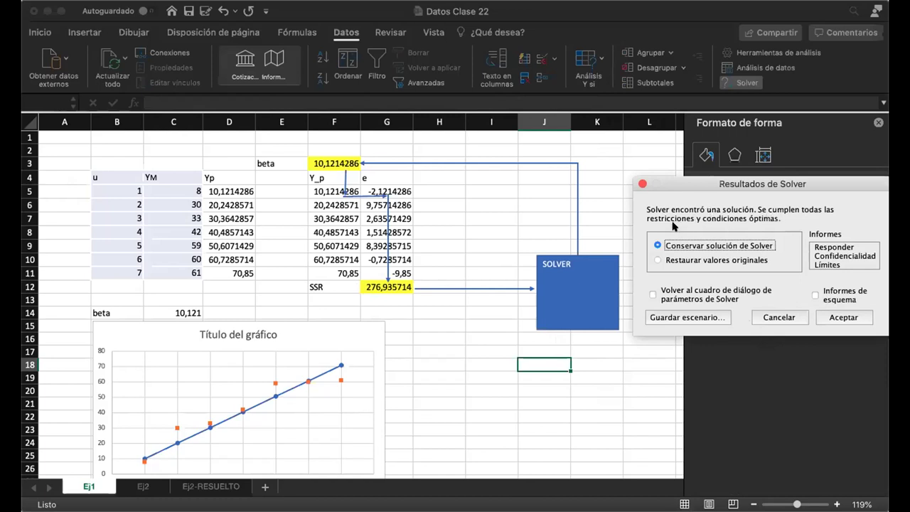
click(830, 315)
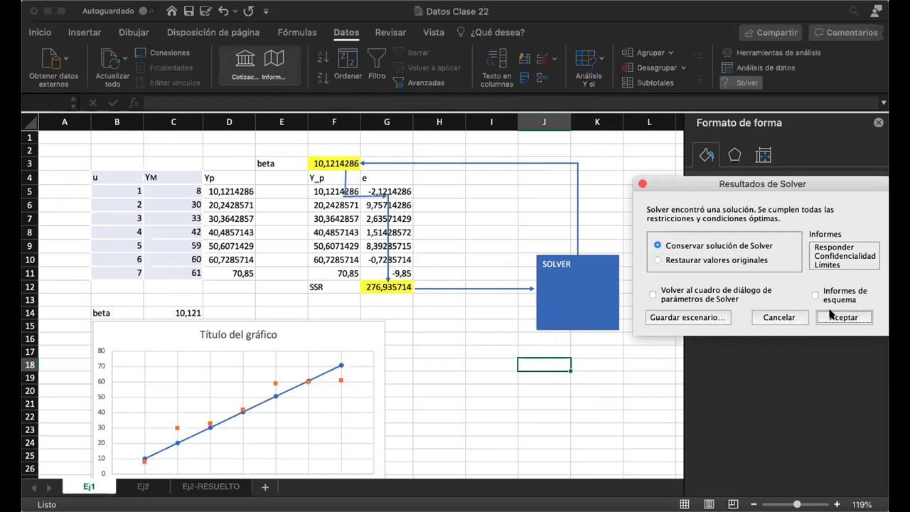
Compare beta in F3 with the formula result in C14, and format F3 to show three decimal places
click(329, 163)
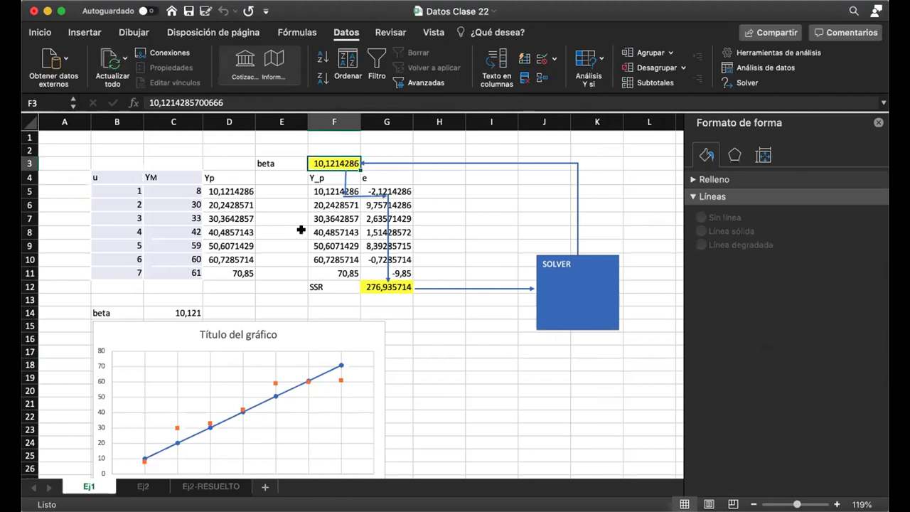
click(187, 305)
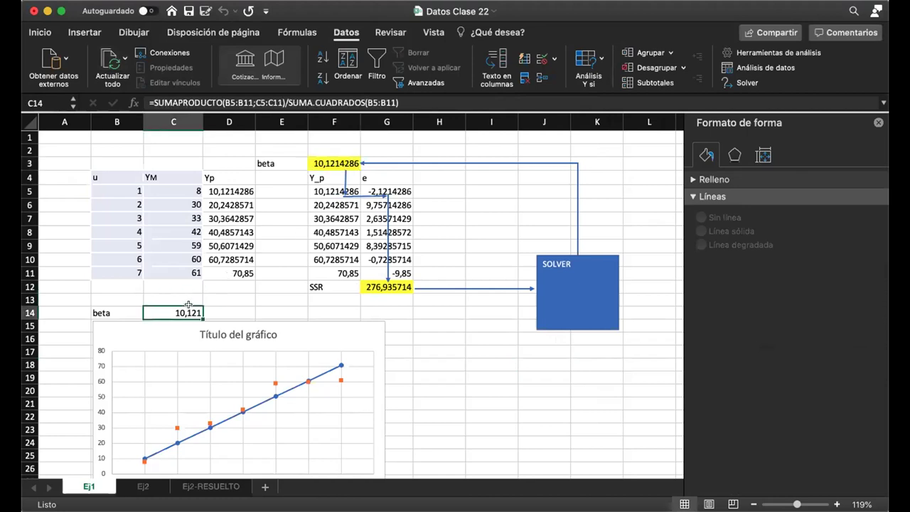
click(318, 165)
click(55, 32)
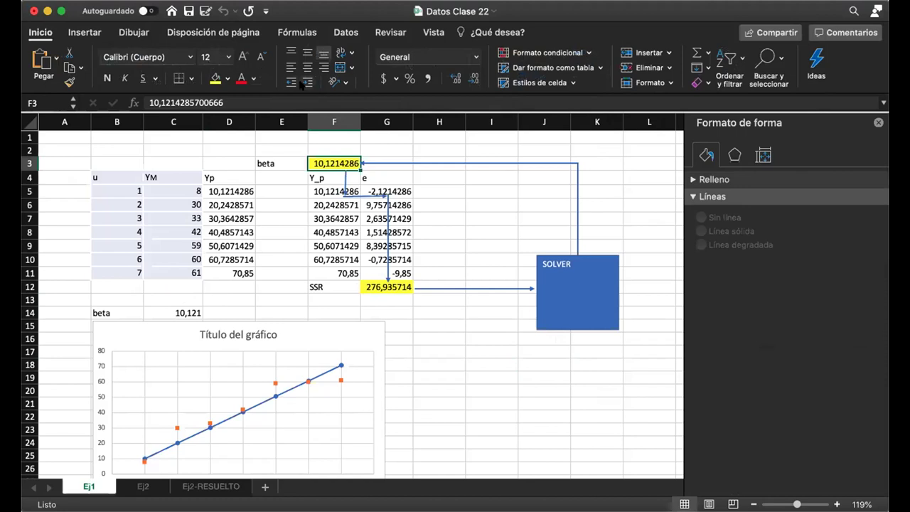
click(473, 78)
click(473, 78)
click(473, 78)
click(473, 78)
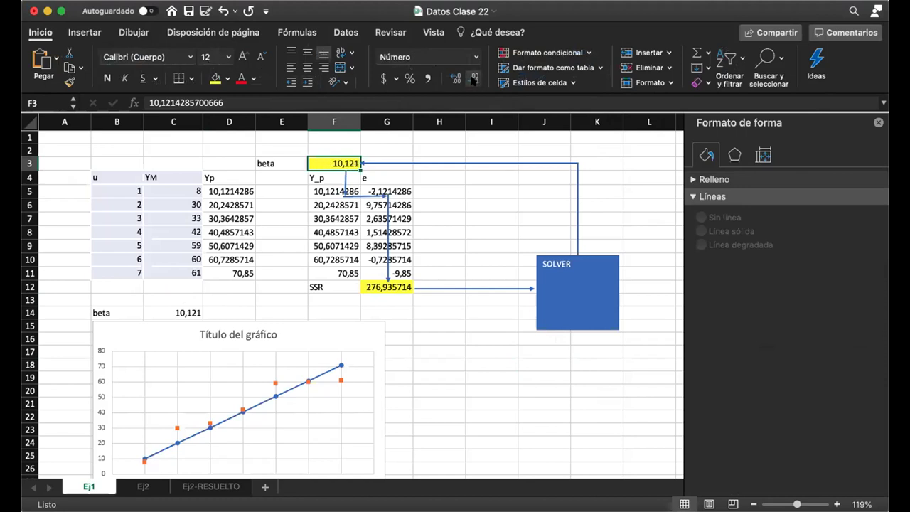
Review the YM and Yp values, the fitted beta in F3 and the predicted series on the chart
click(476, 198)
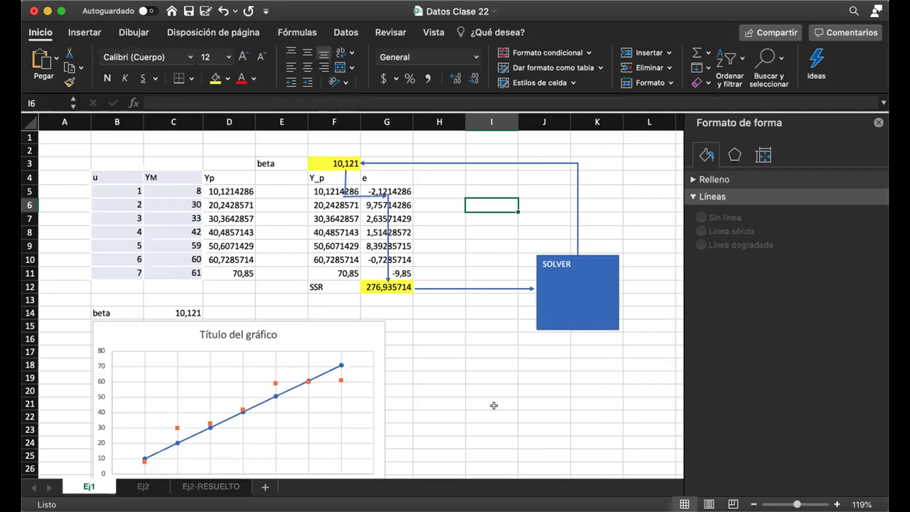
scroll(493, 405, down, 2)
scroll(493, 405, up, 1)
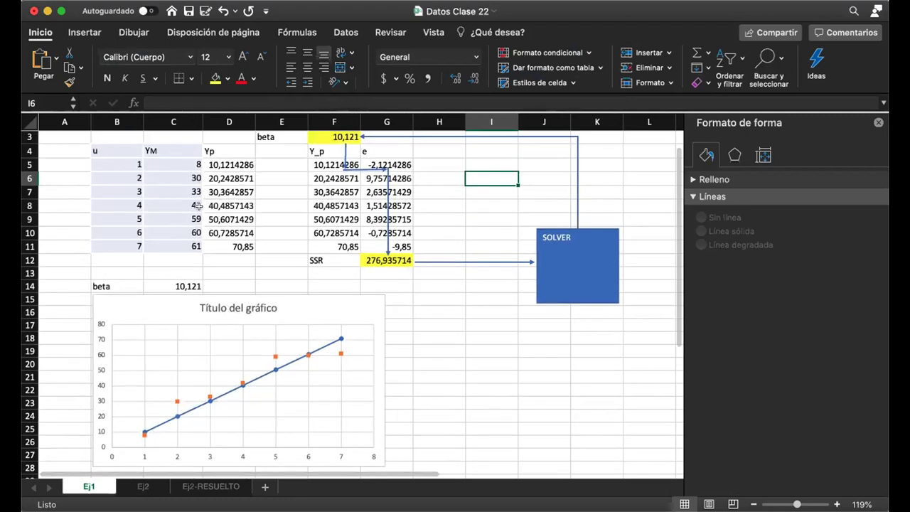
drag(177, 164, 237, 244)
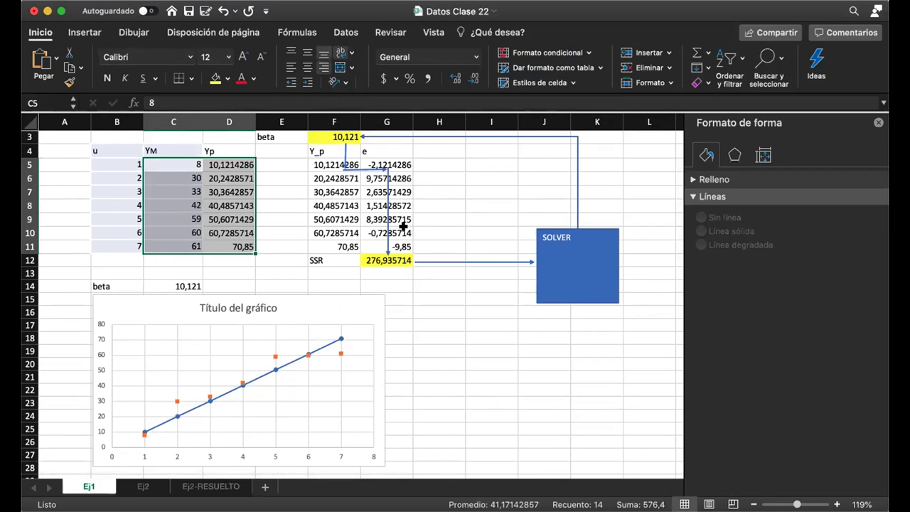
scroll(370, 188, up, 1)
click(333, 162)
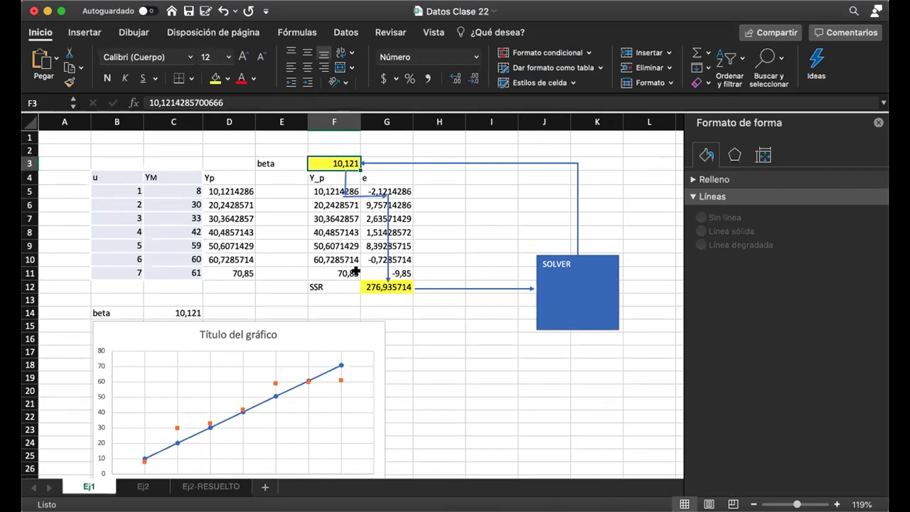
scroll(499, 380, down, 1)
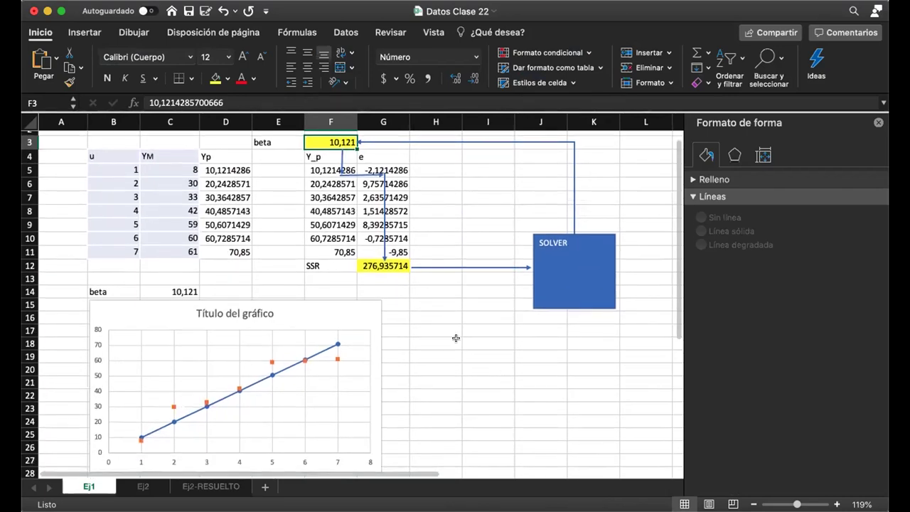
click(335, 345)
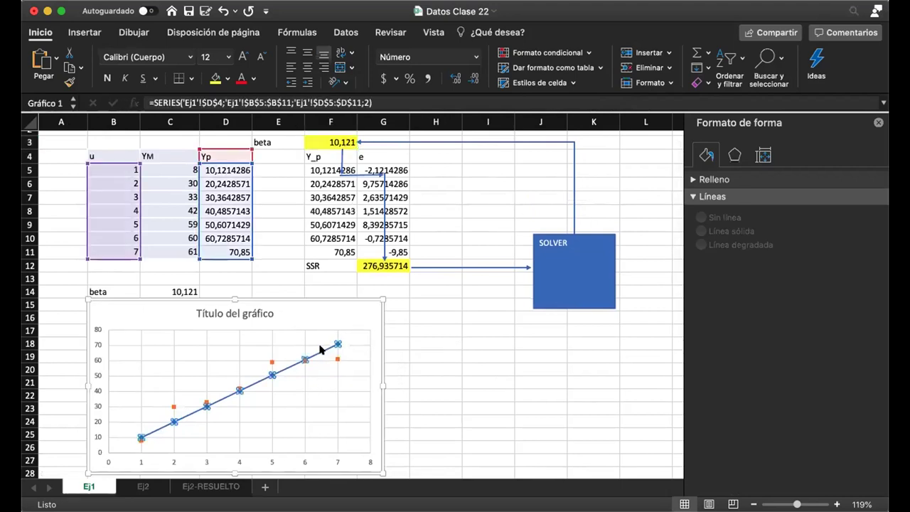
click(488, 394)
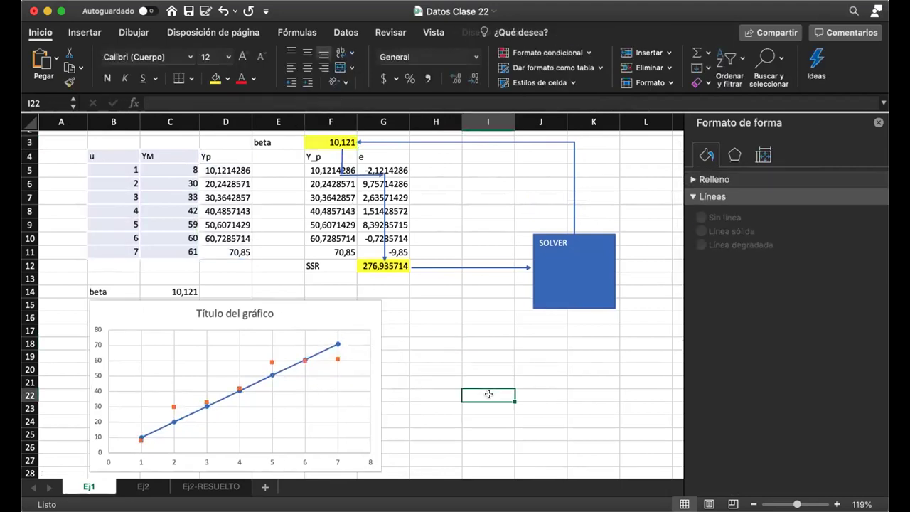